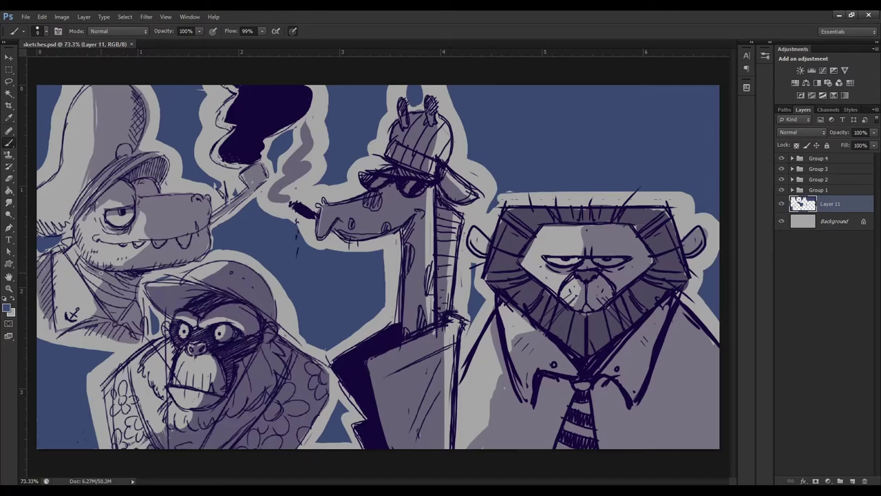
- Examine the crocodile and ape character sketches up close and against the whole group composition
scroll(100, 273, "up", 1)
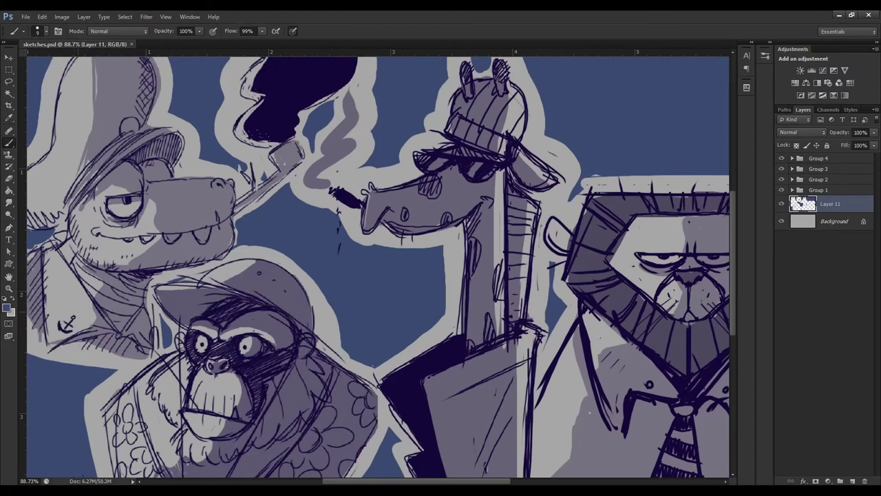
scroll(100, 274, "down", 1)
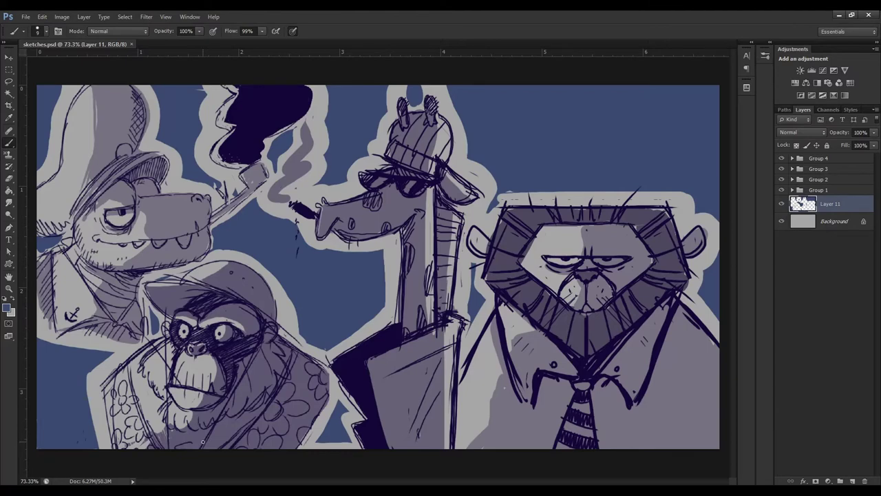
scroll(178, 452, "up", 1)
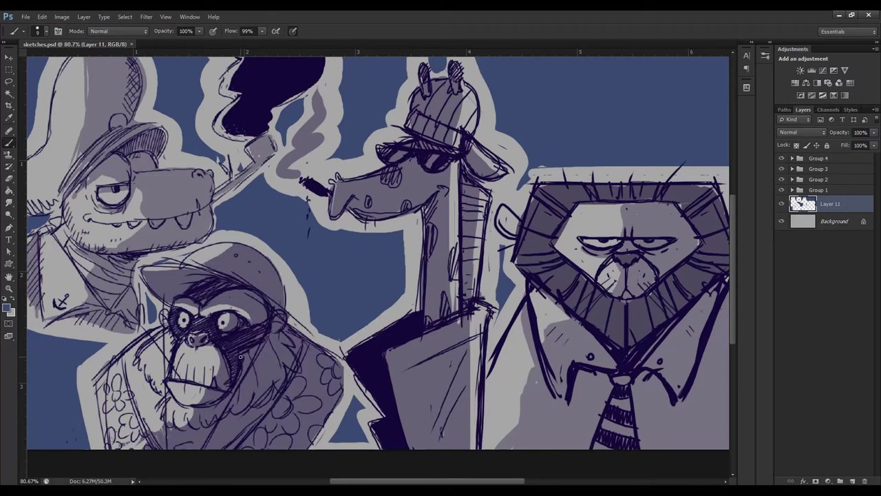
scroll(240, 356, "down", 1)
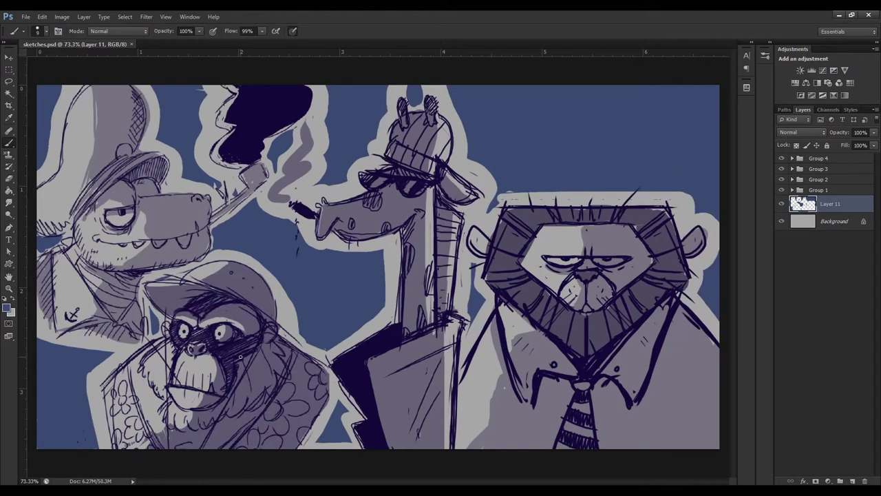
scroll(241, 356, "down", 1)
scroll(235, 387, "up", 1)
scroll(198, 359, "up", 2)
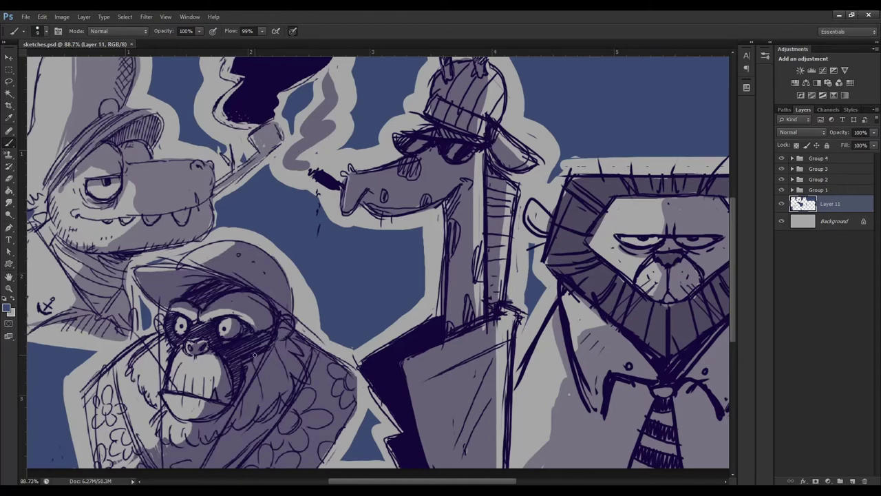
key("ctrl+minus")
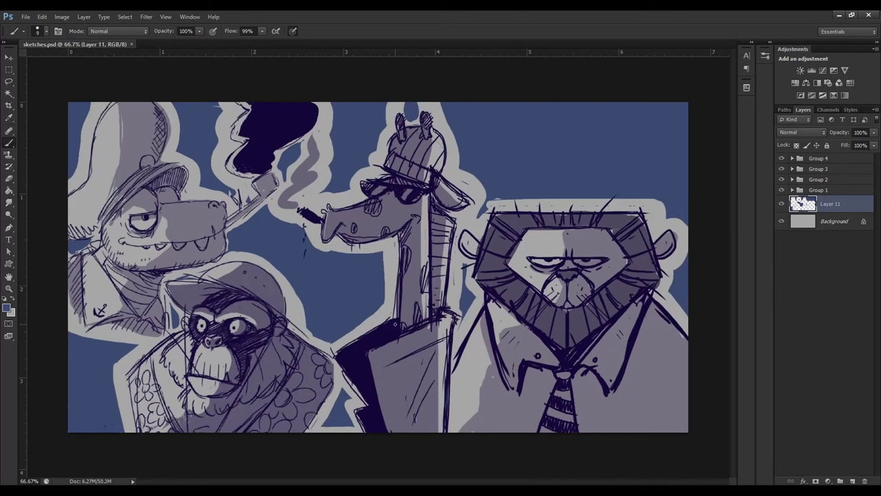
- Inspect the giraffe sketch in the middle of the artwork, including its long neck and angular jacket
scroll(396, 323, "up", 2)
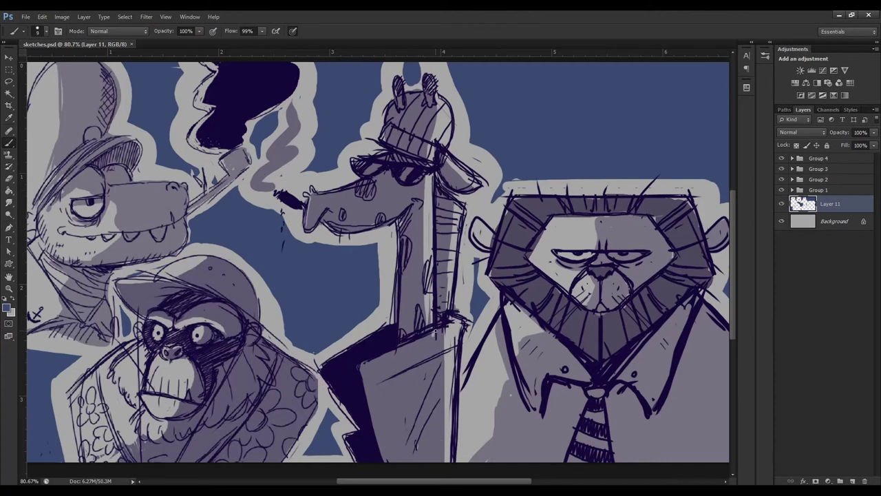
scroll(426, 356, "down", 1)
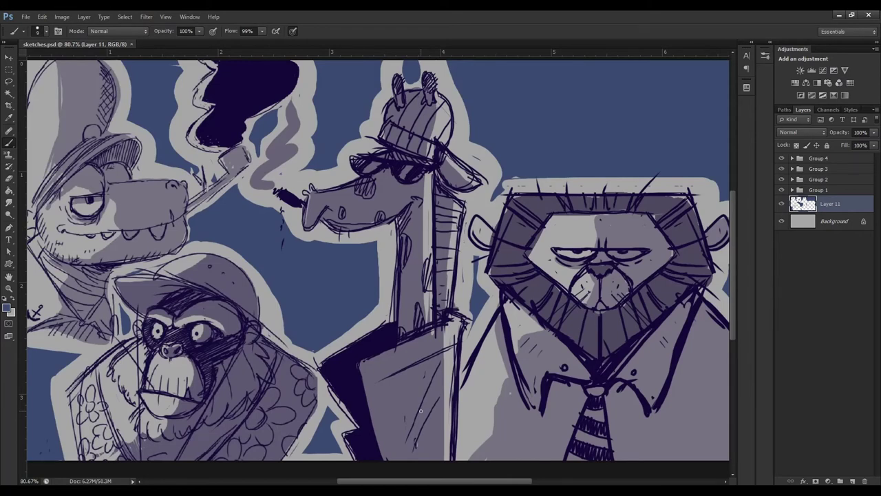
scroll(413, 375, "down", 1)
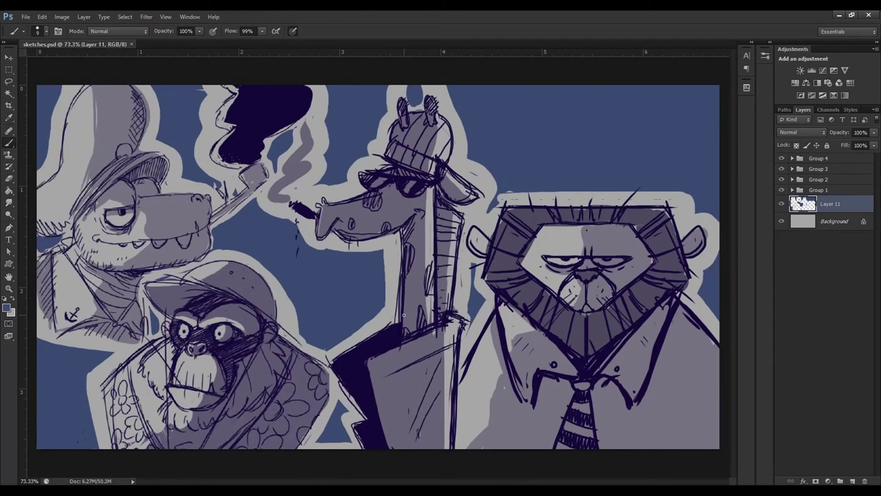
scroll(424, 135, "up", 2)
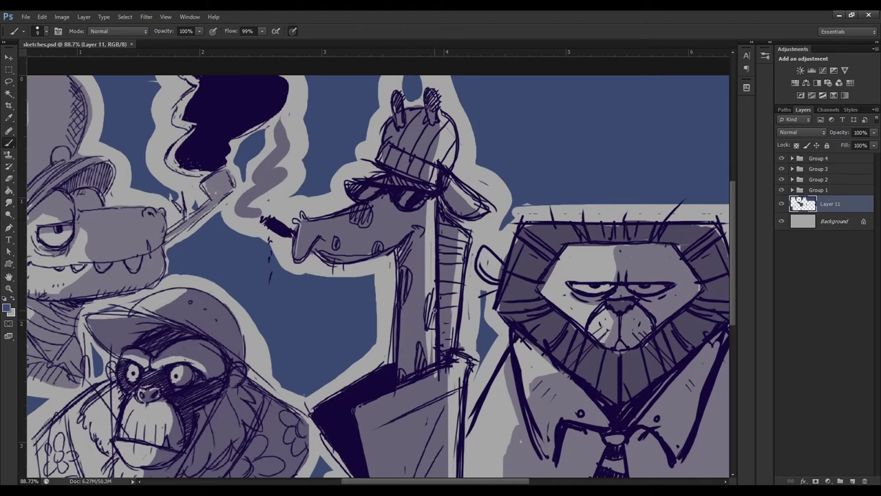
scroll(401, 329, "down", 2)
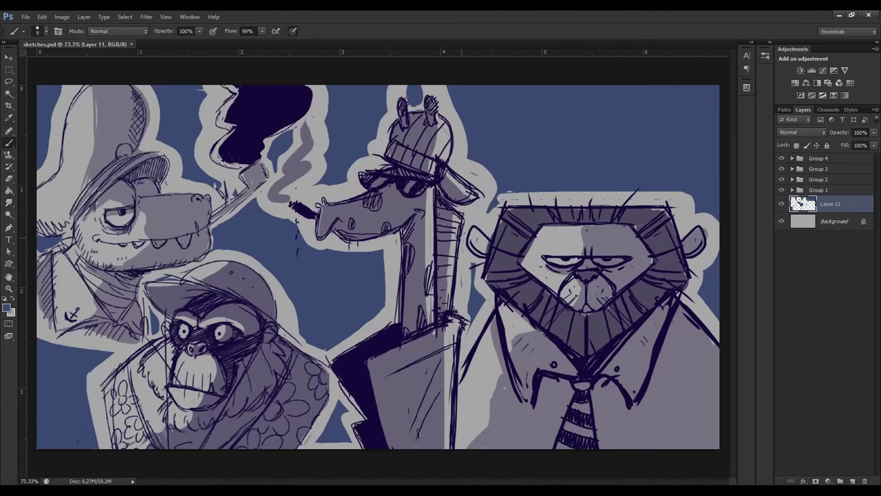
scroll(470, 277, "up", 1)
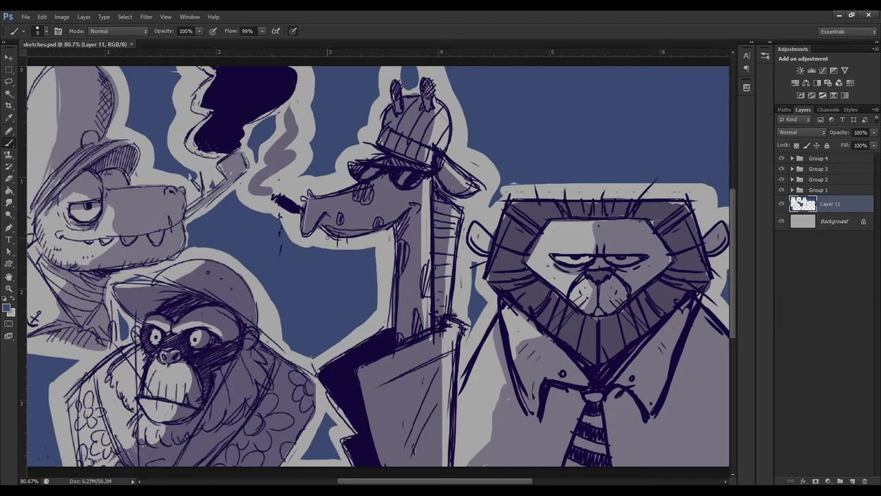
scroll(327, 237, "down", 1)
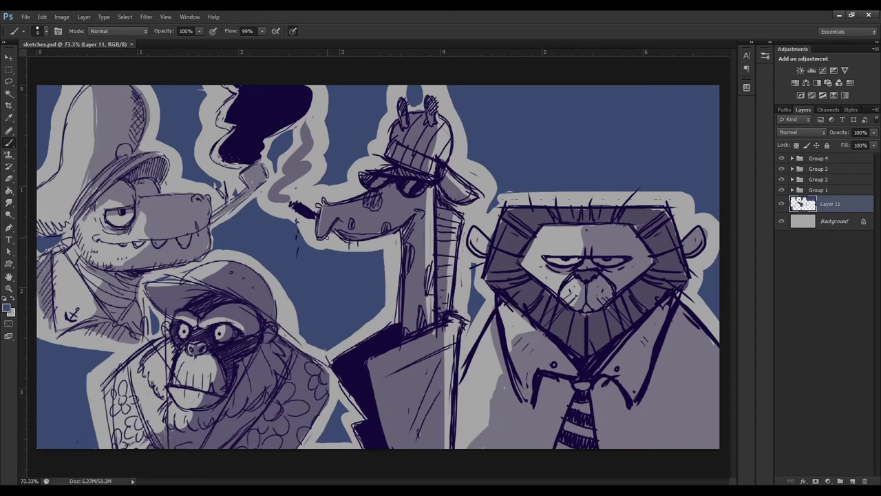
scroll(444, 212, "up", 1)
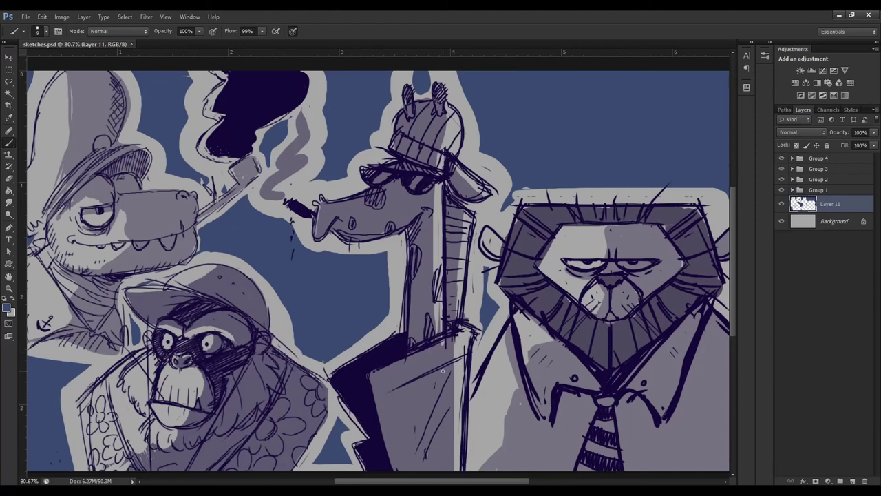
scroll(443, 371, "down", 2)
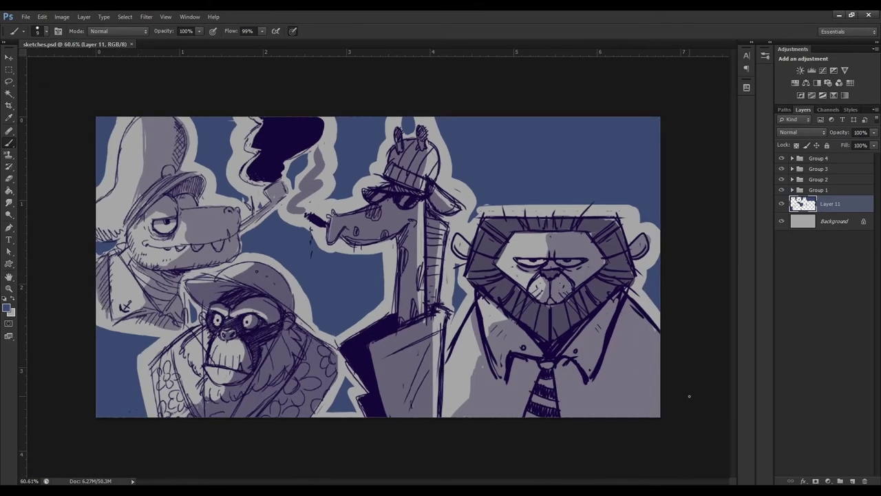
scroll(689, 396, "up", 2)
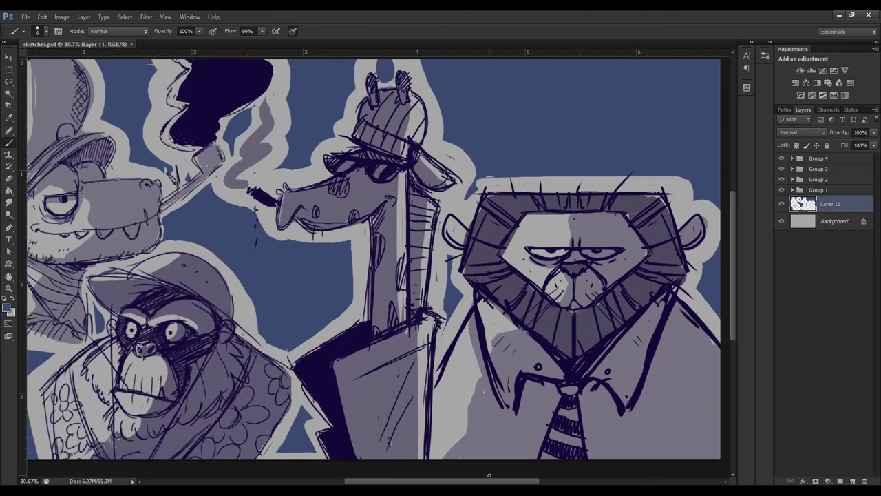
- Inspect the lion sketch up close, including its angular mane, face, collar and tie, and compare it with the other characters
left_click_drag(491, 480, 551, 481)
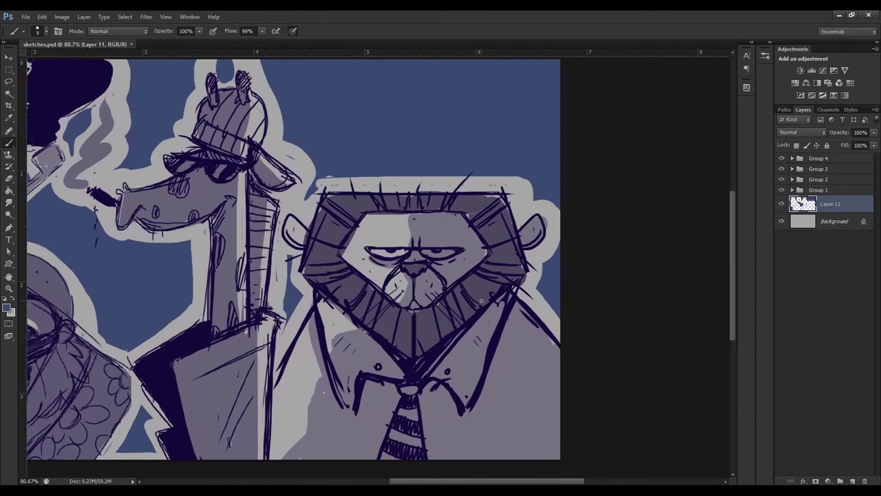
scroll(481, 300, "up", 1)
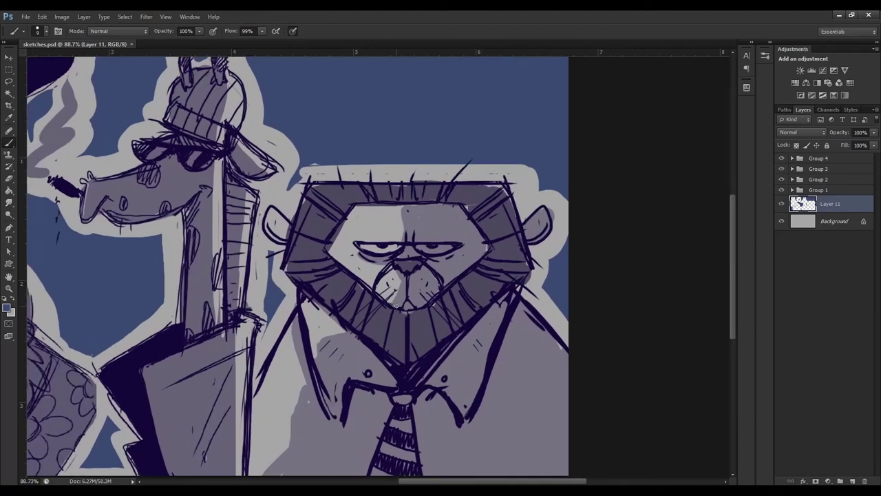
key("ctrl+0")
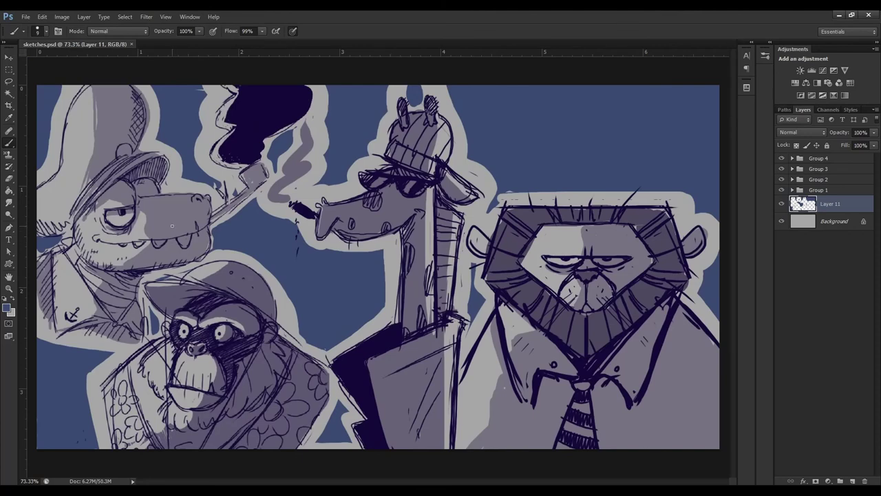
scroll(678, 417, "up", 1)
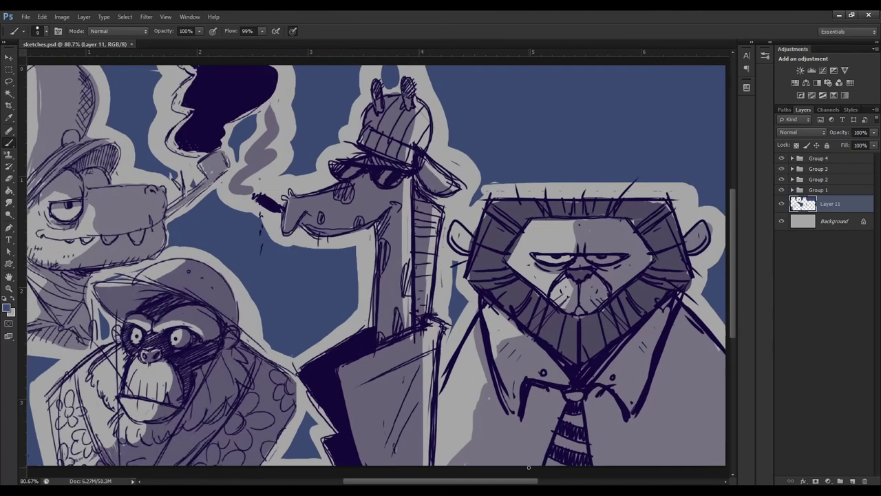
left_click_drag(529, 482, 559, 482)
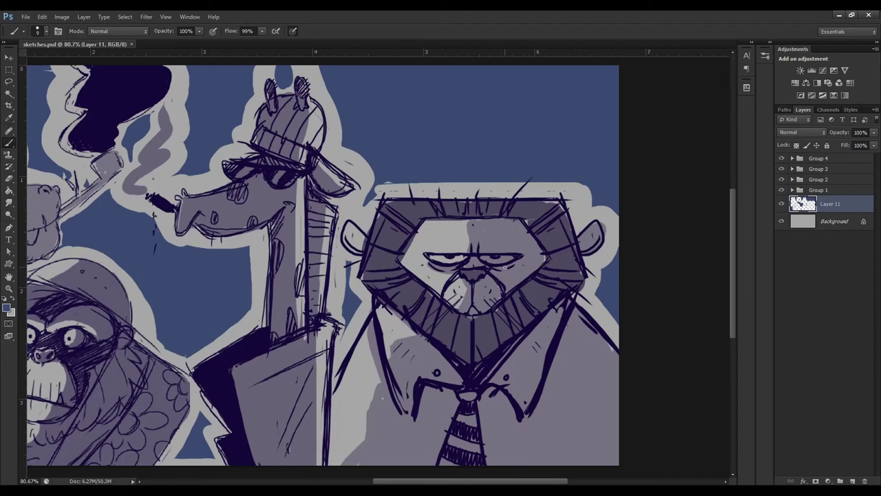
scroll(506, 265, "up", 1)
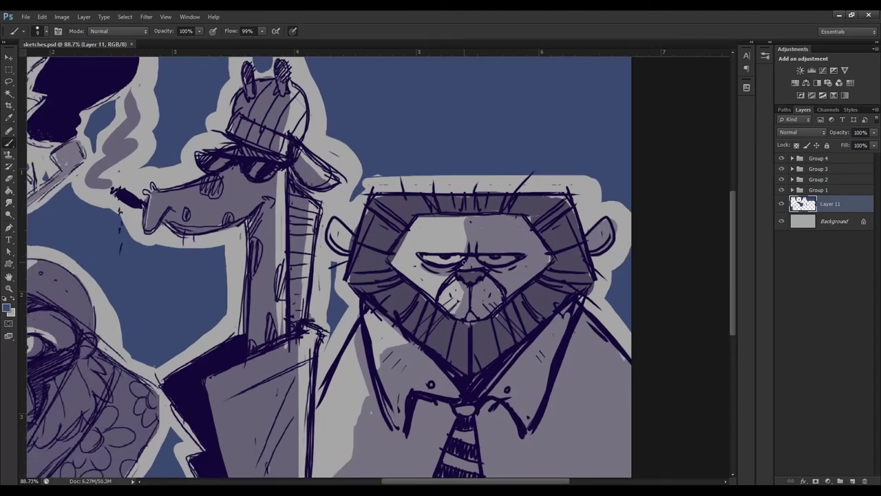
scroll(521, 264, "down", 2)
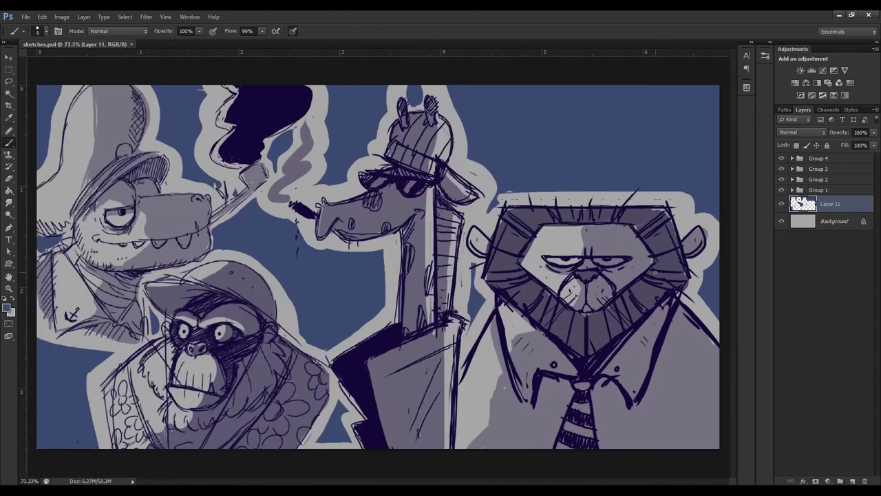
scroll(522, 264, "up", 1)
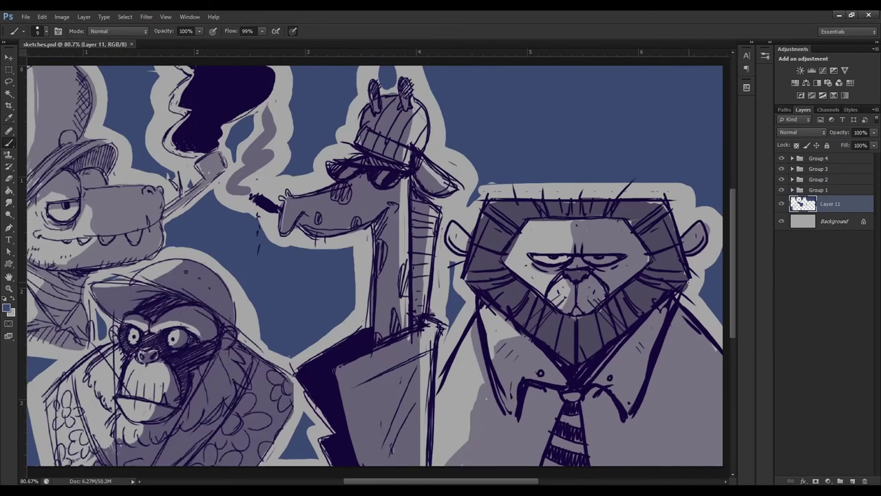
left_click_drag(504, 484, 534, 484)
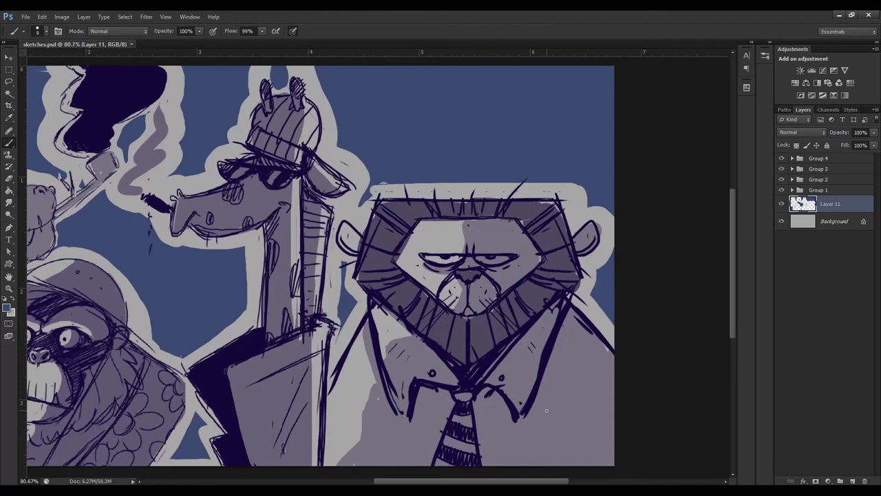
scroll(526, 388, "down", 1)
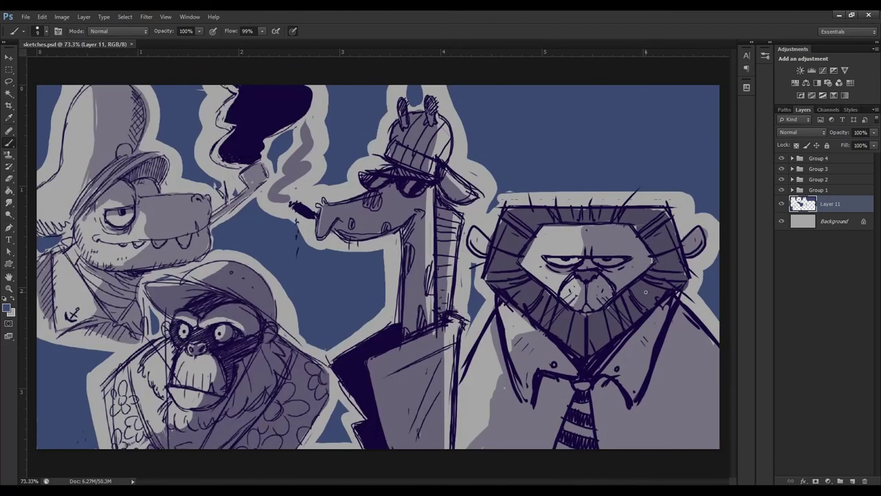
scroll(646, 292, "up", 2)
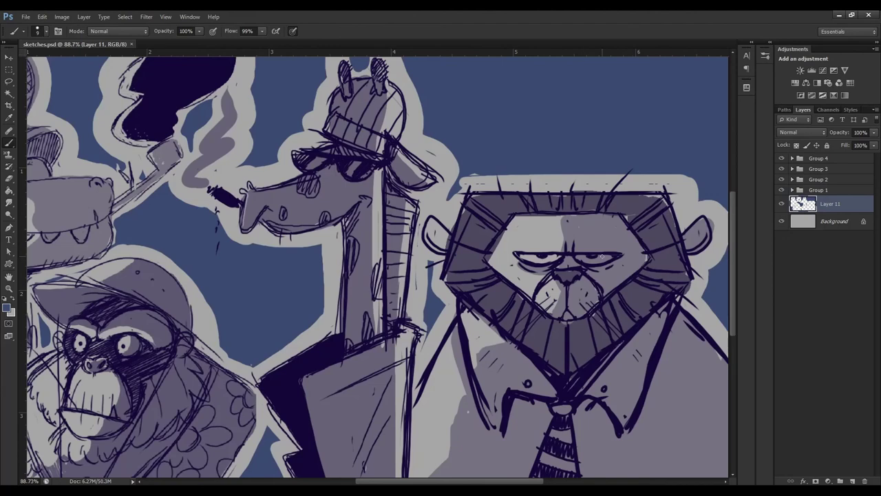
scroll(572, 254, "down", 1)
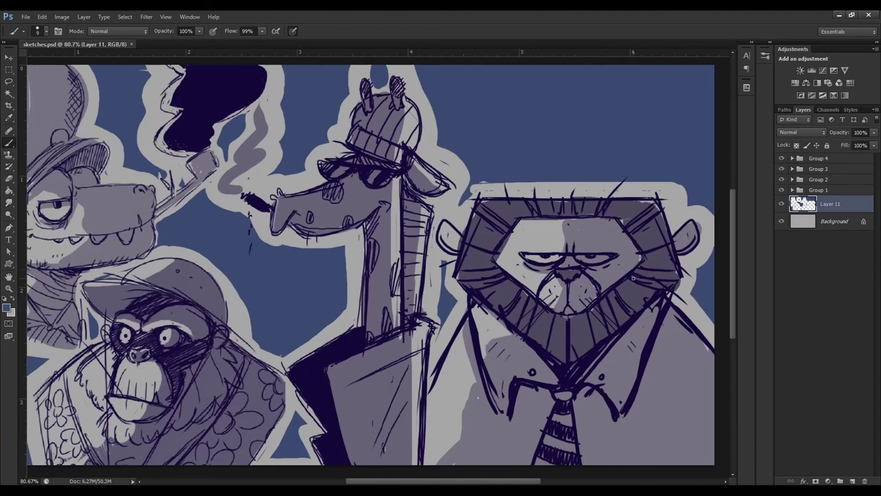
scroll(632, 278, "down", 1)
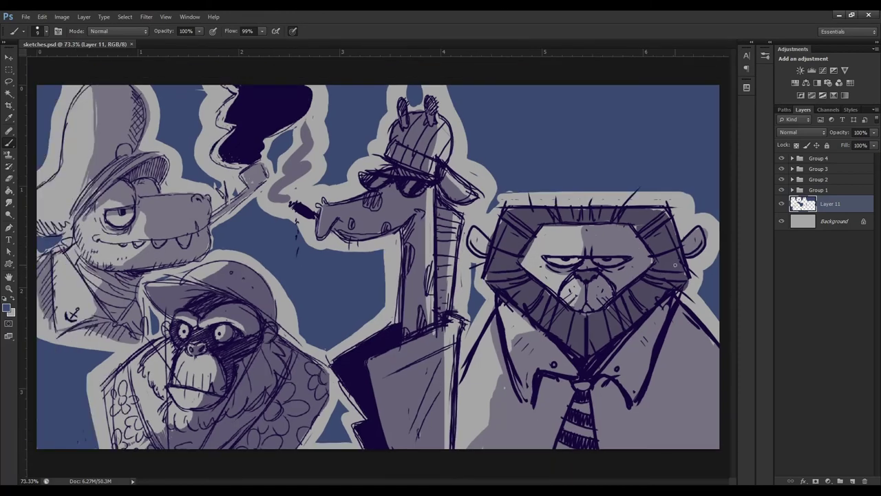
scroll(675, 265, "up", 1)
scroll(675, 264, "down", 1)
scroll(674, 264, "down", 1)
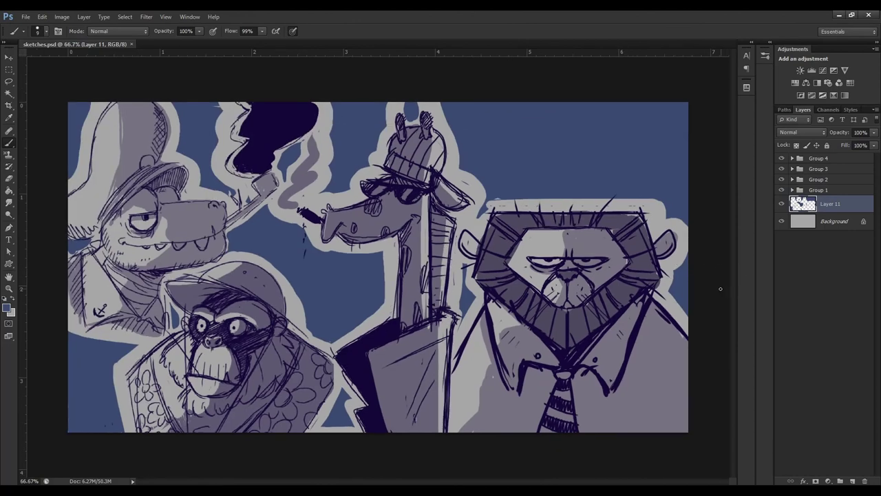
scroll(719, 288, "up", 1)
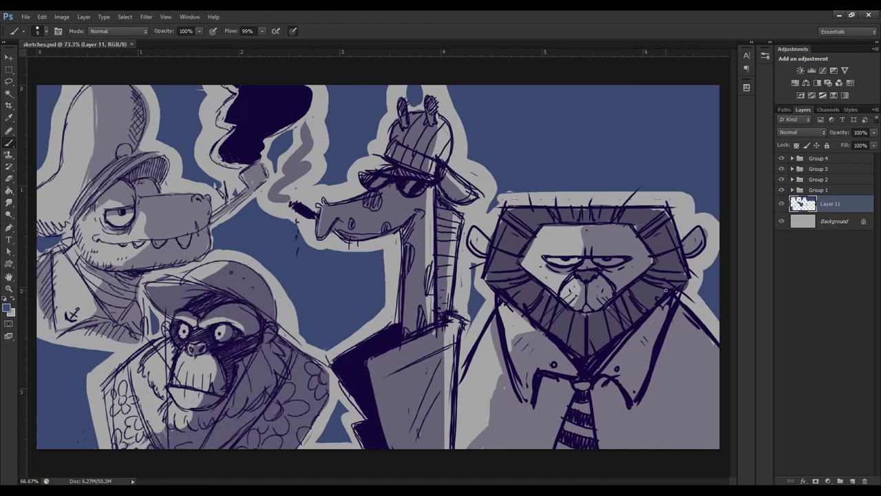
scroll(666, 290, "down", 1)
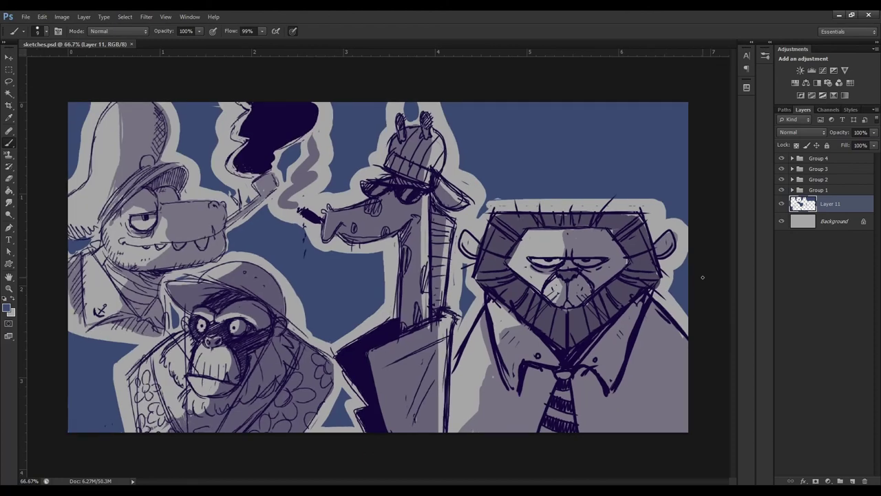
scroll(731, 267, "up", 1)
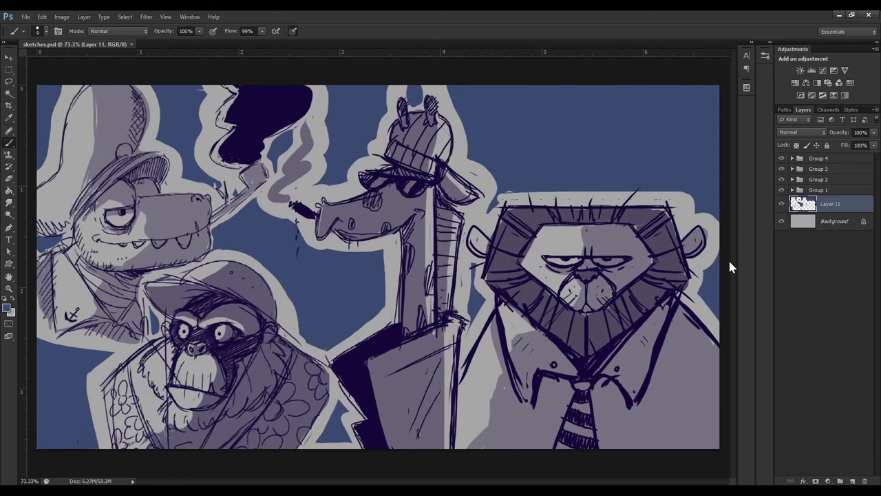
scroll(673, 270, "down", 1)
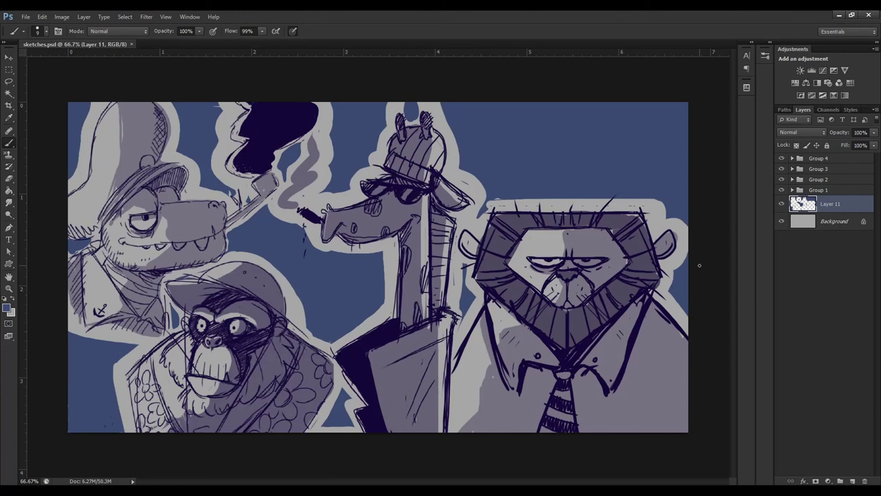
scroll(699, 265, "up", 1)
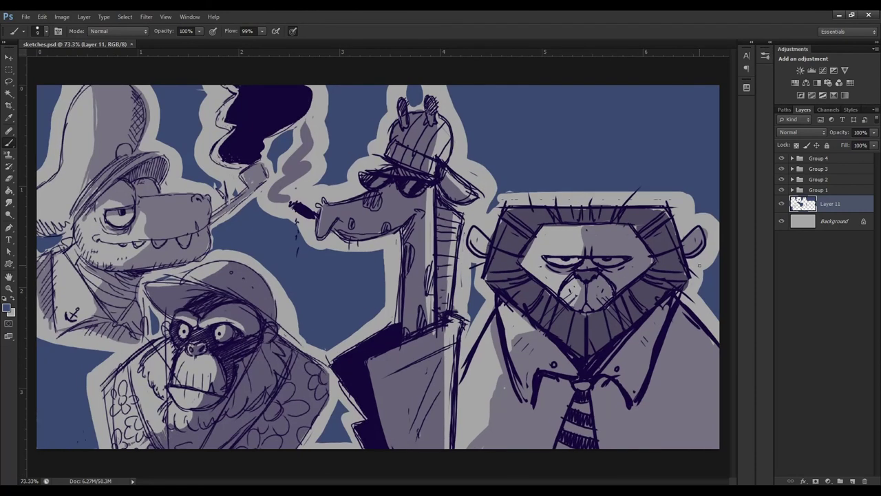